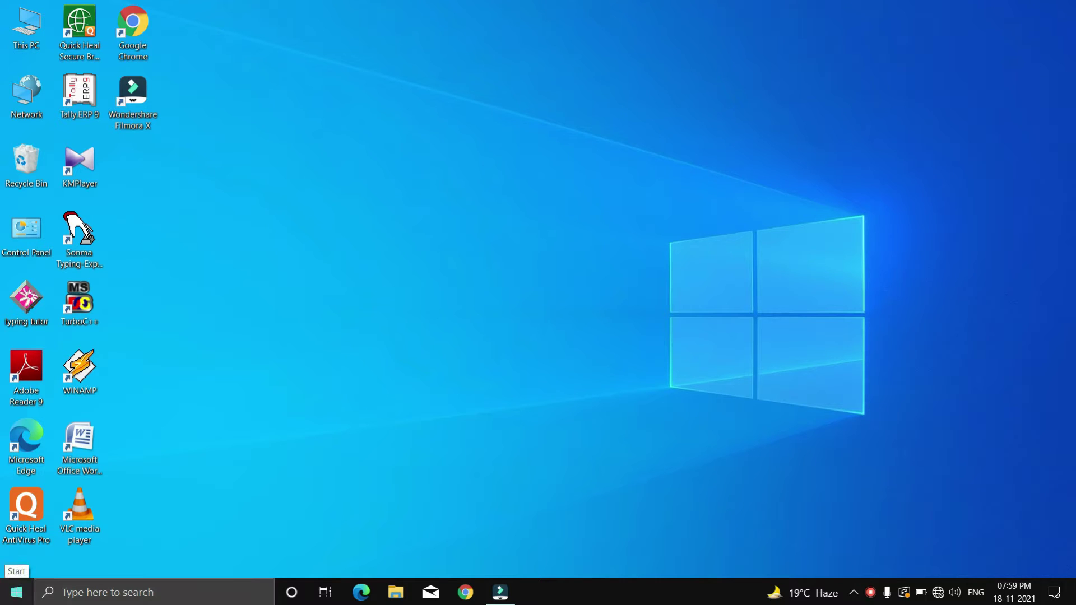
left_click(21, 592)
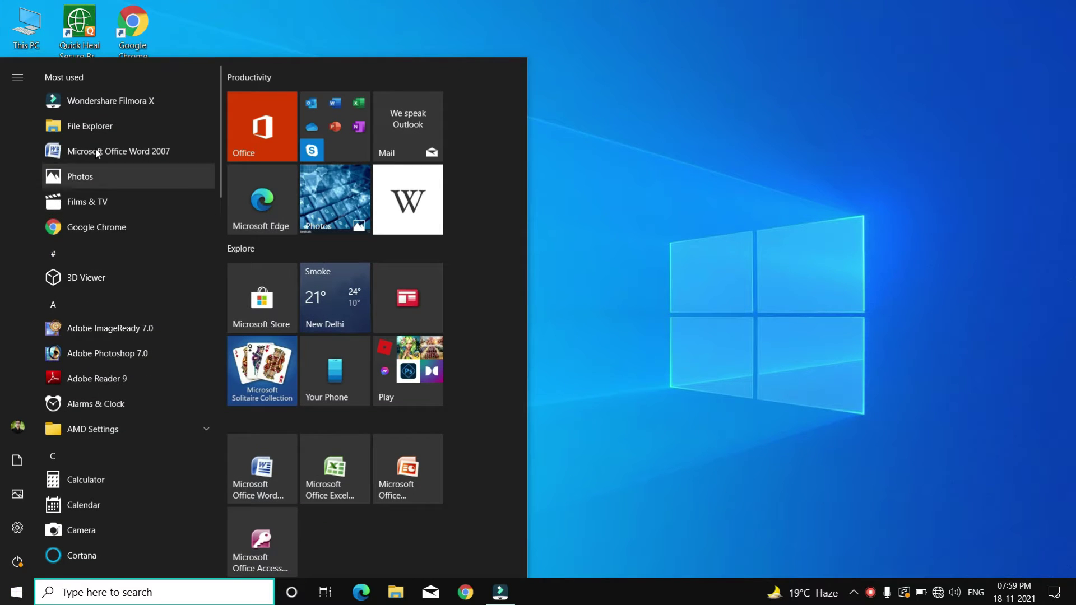
scroll(108, 162, "down", 4)
scroll(107, 157, "down", 10)
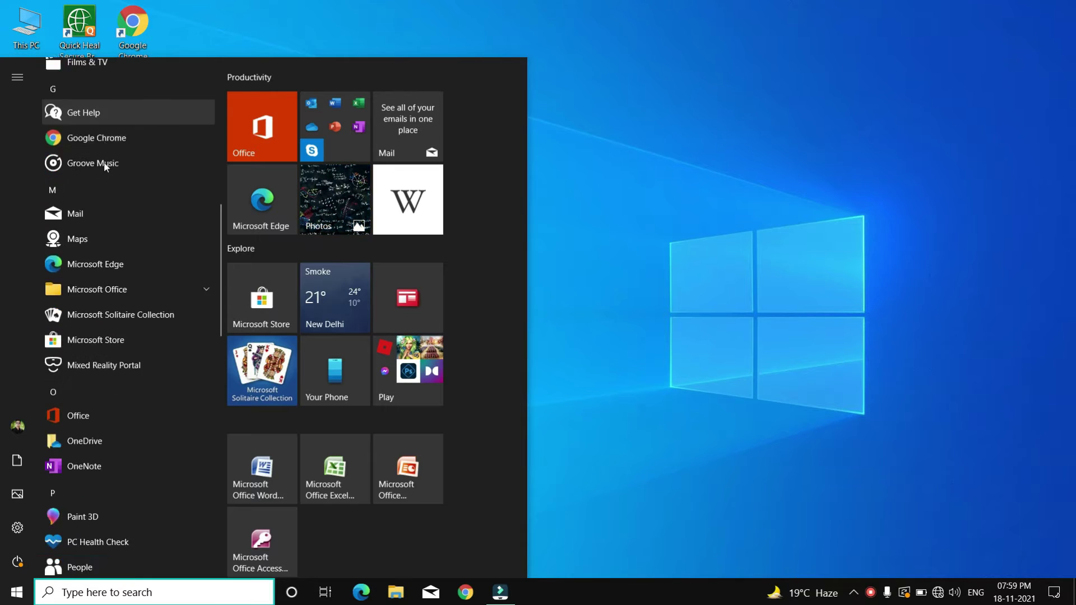
left_click(704, 170)
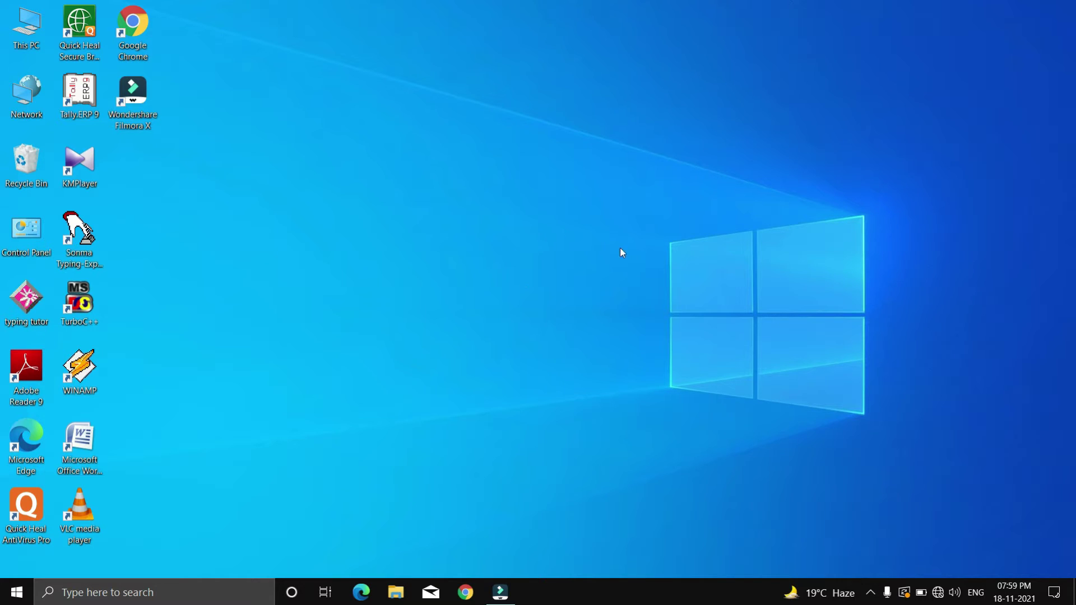
Create a new folder on the desktop named MONU, enlarge the desktop icons slightly, and open the folder briefly to view its contents.
right_click(661, 174)
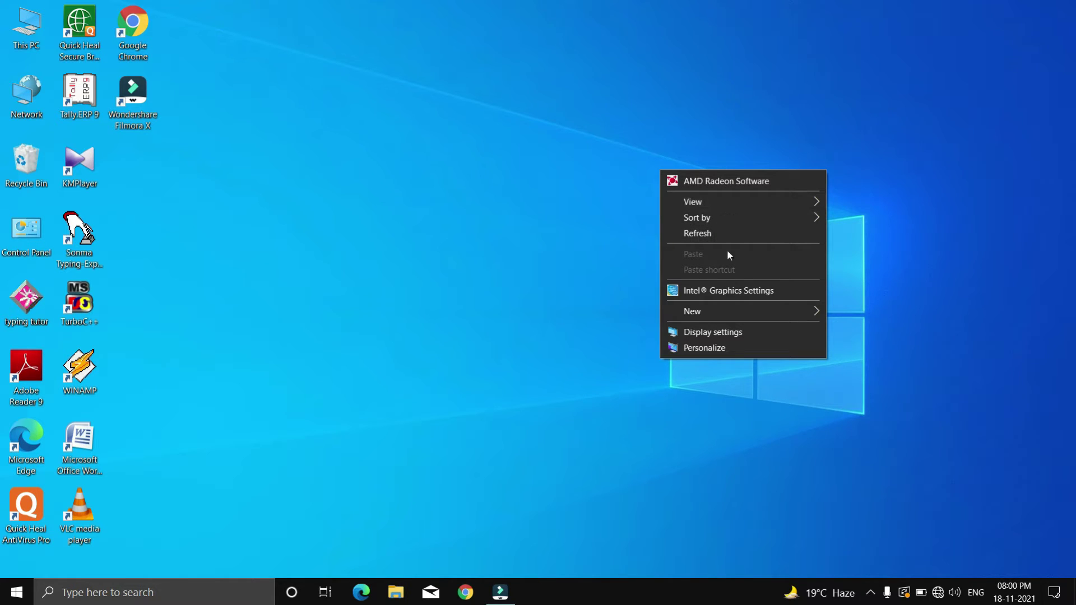
mouse_move(720, 313)
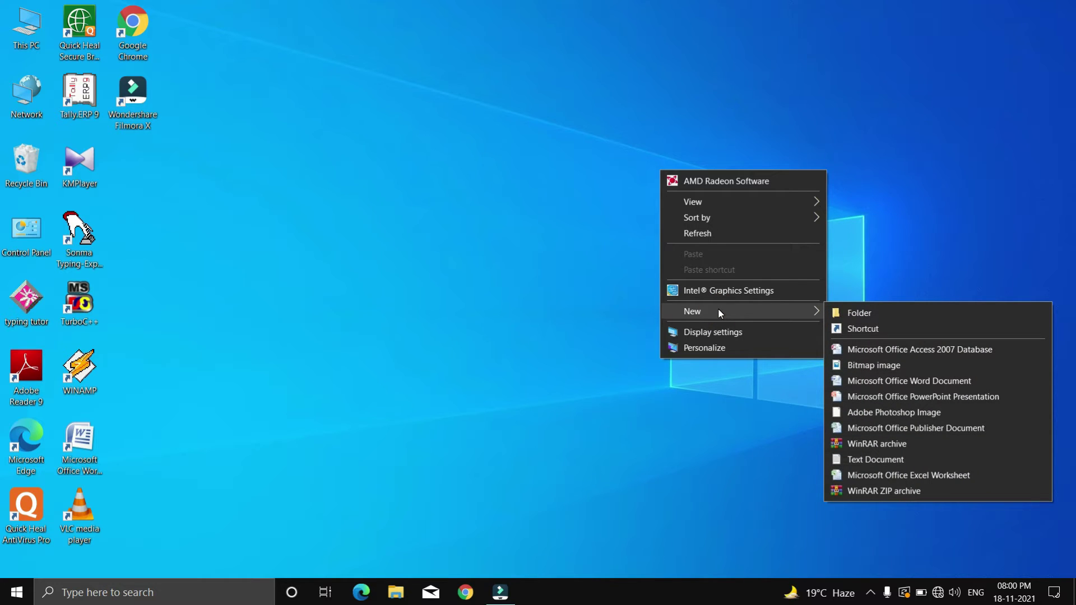
left_click(856, 312)
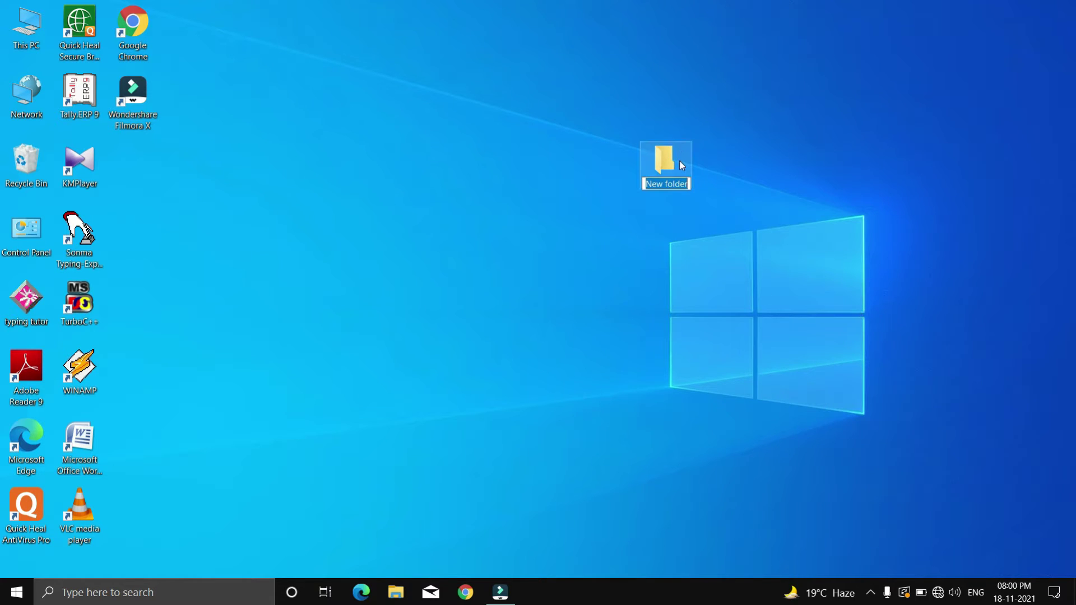
scroll(652, 170, "up", 3, "ctrl")
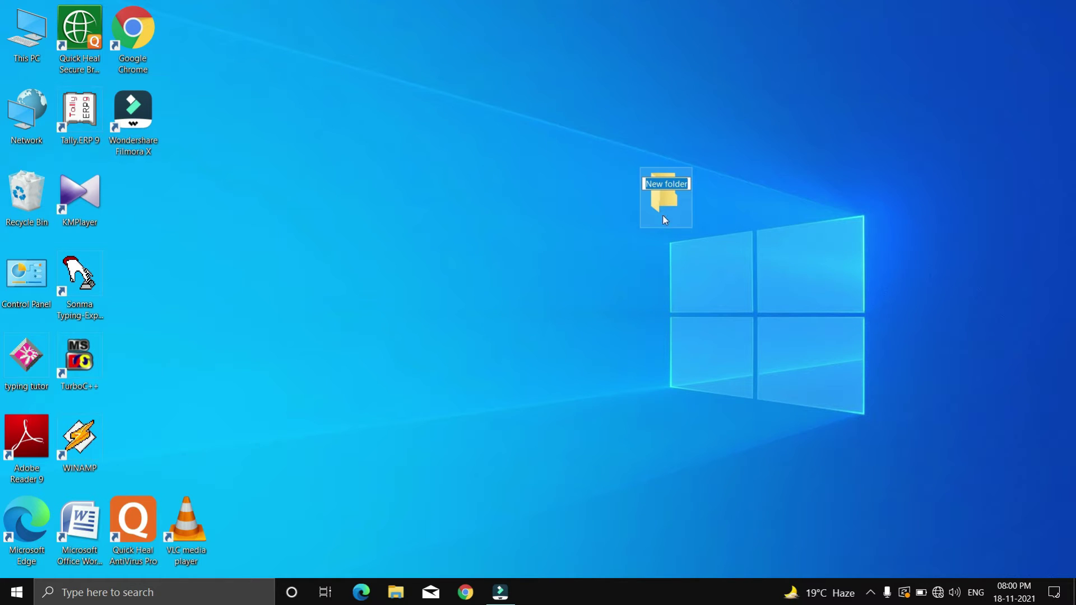
scroll(669, 196, "down", 2, "ctrl")
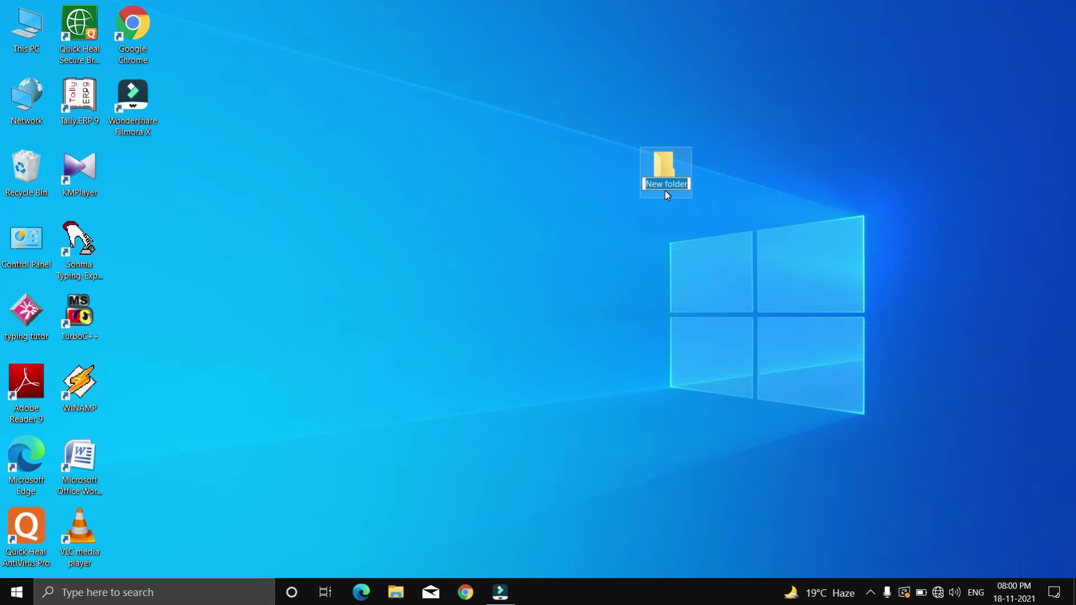
type("MONU")
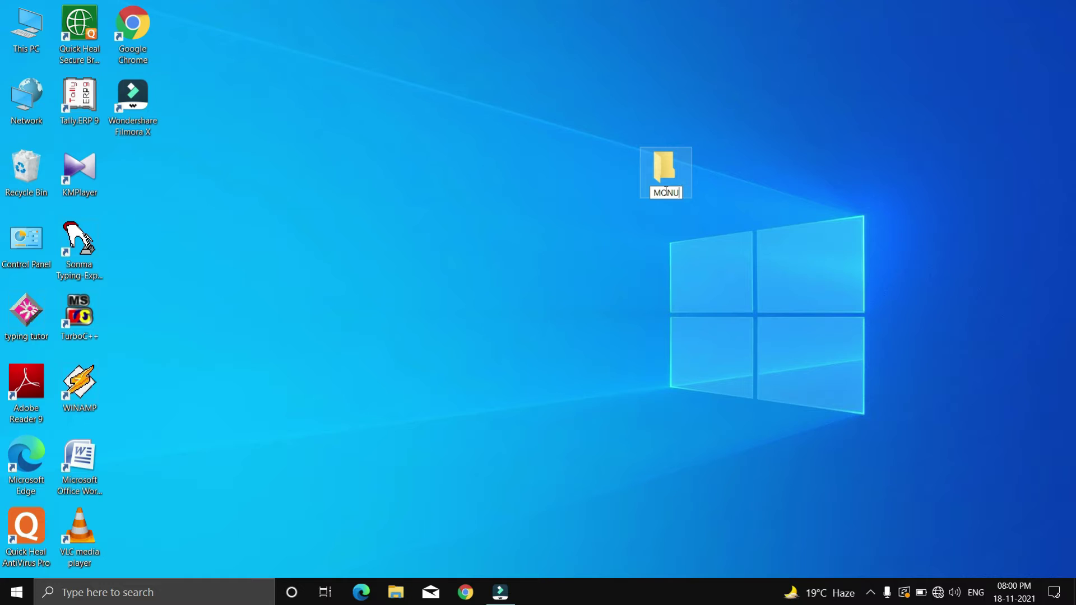
key("Return")
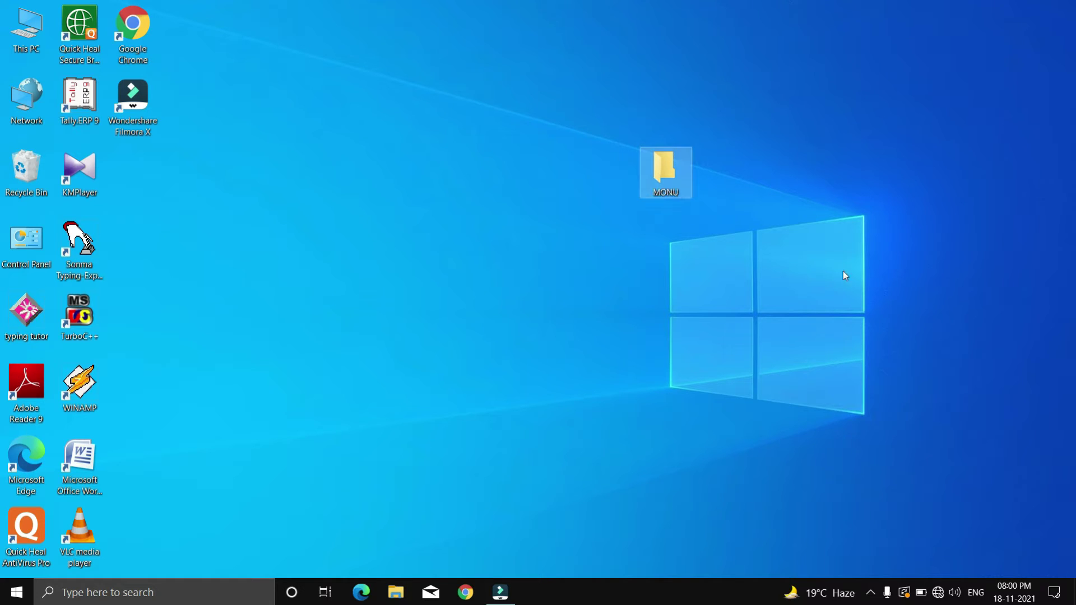
double_click(663, 179)
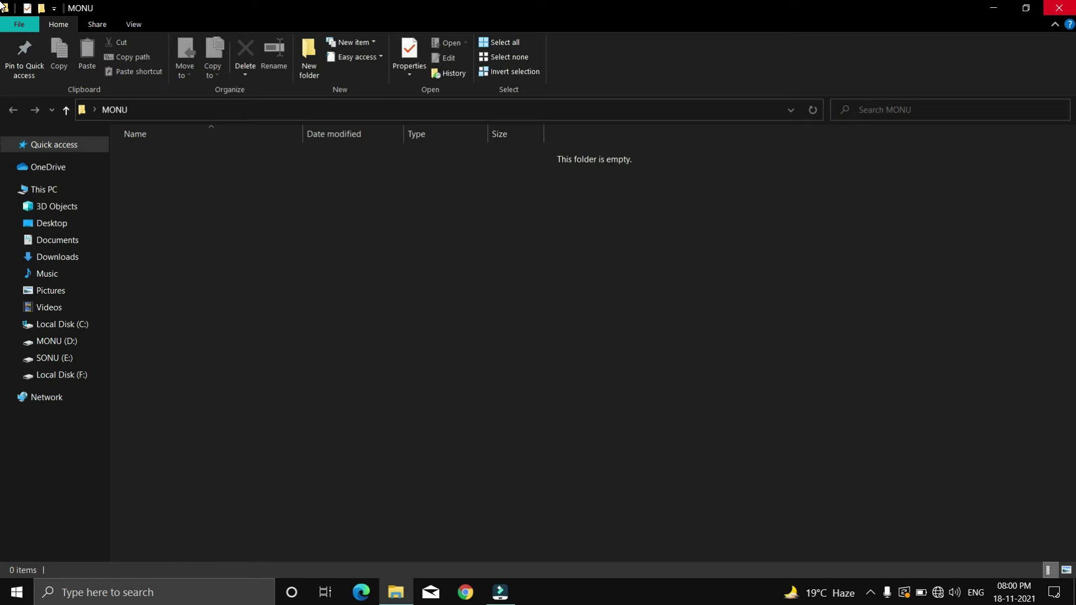
key("alt+F4")
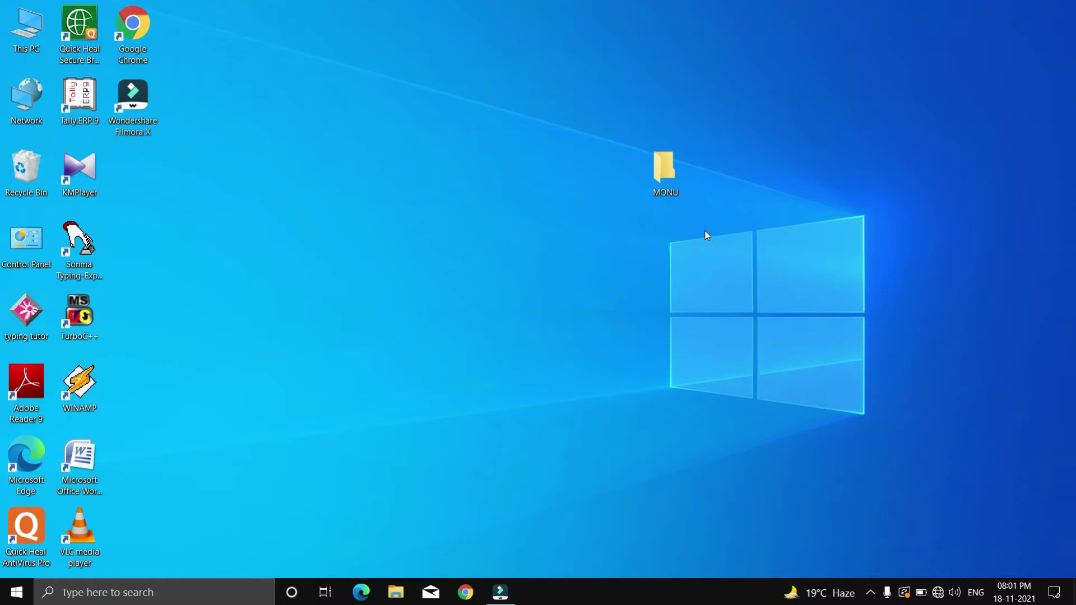
Rename the desktop folder MONU as SONU and delete it.
right_click(672, 160)
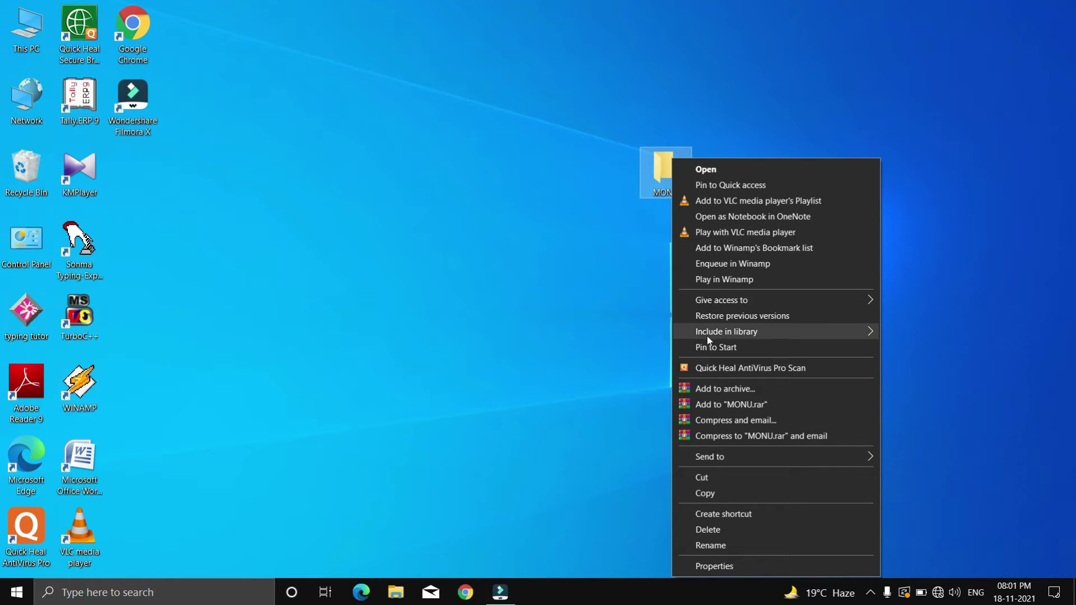
left_click(712, 546)
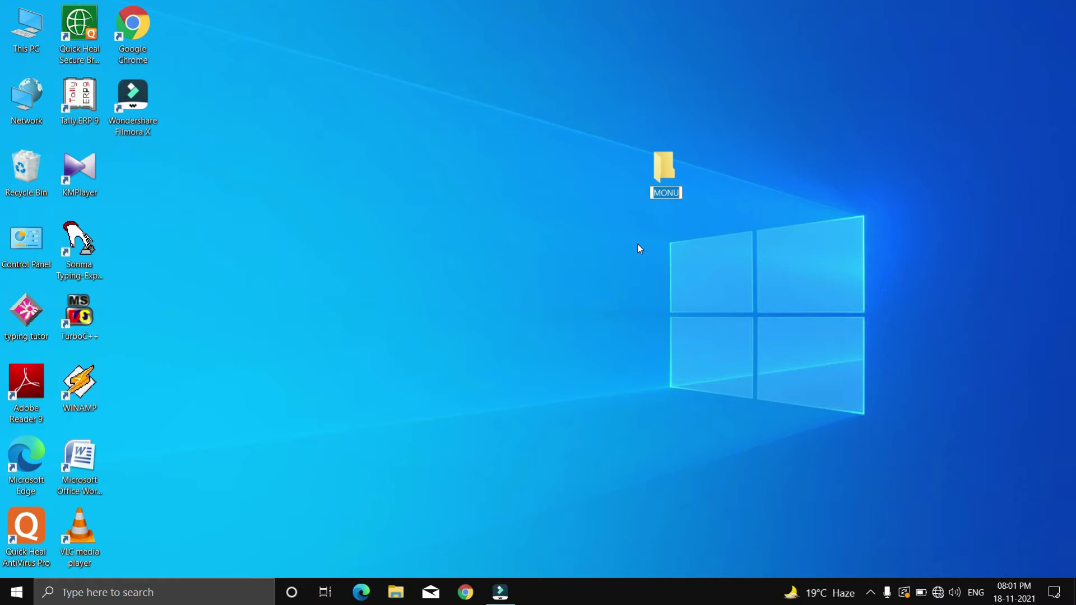
type("SONU")
key("Return")
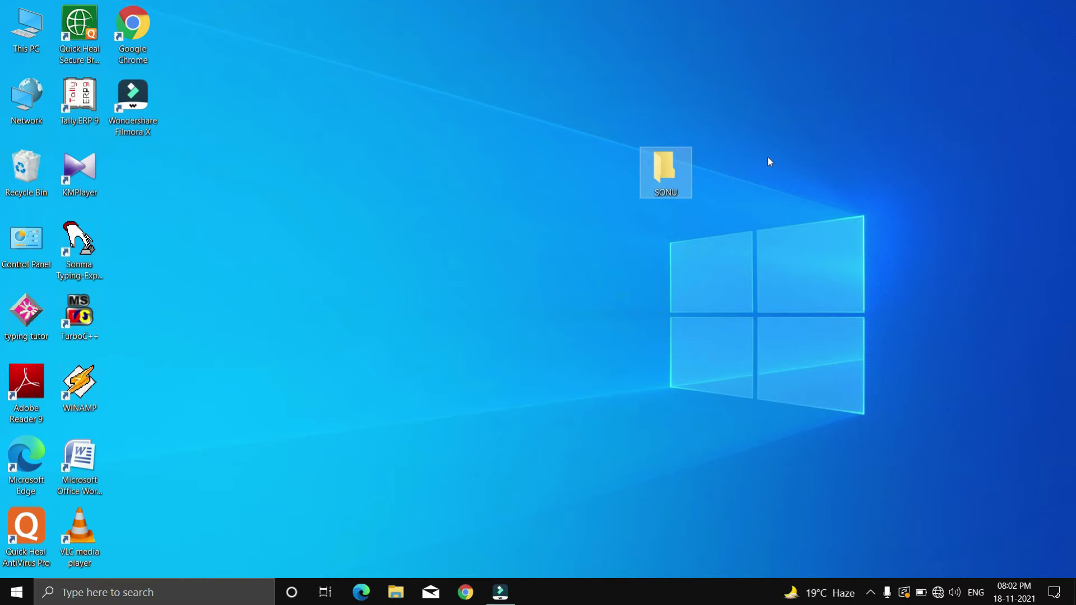
right_click(665, 180)
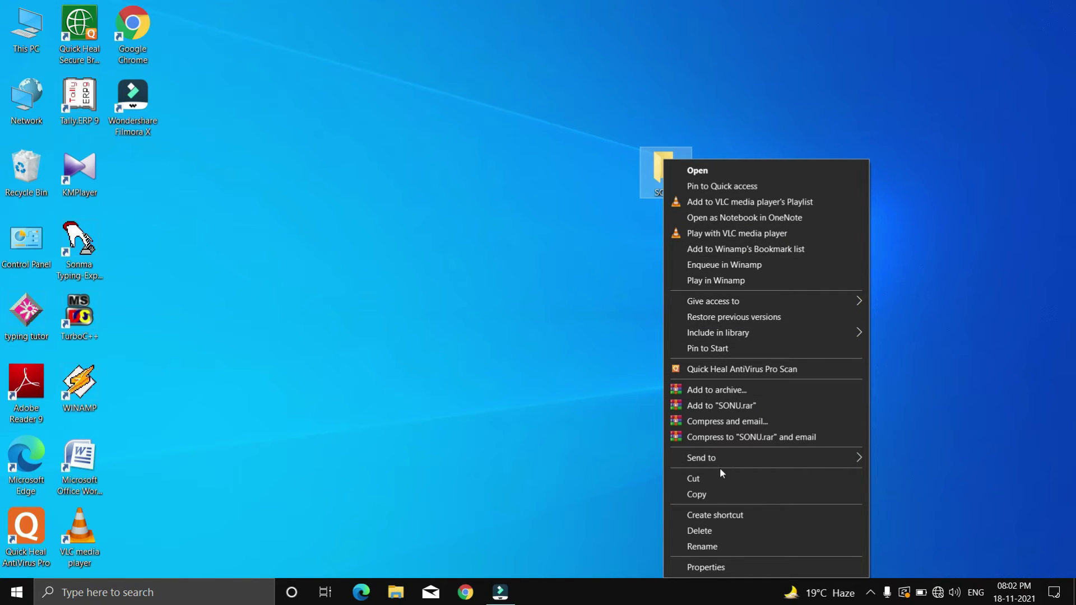
left_click(727, 536)
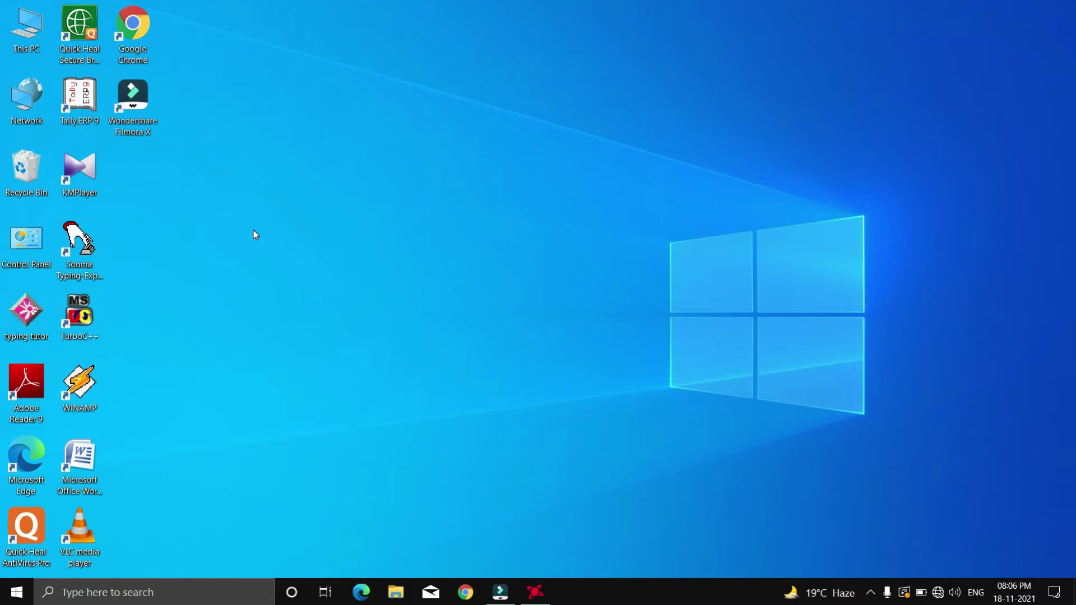
Hide all the desktop icons by turning off the Show desktop icons option.
right_click(256, 200)
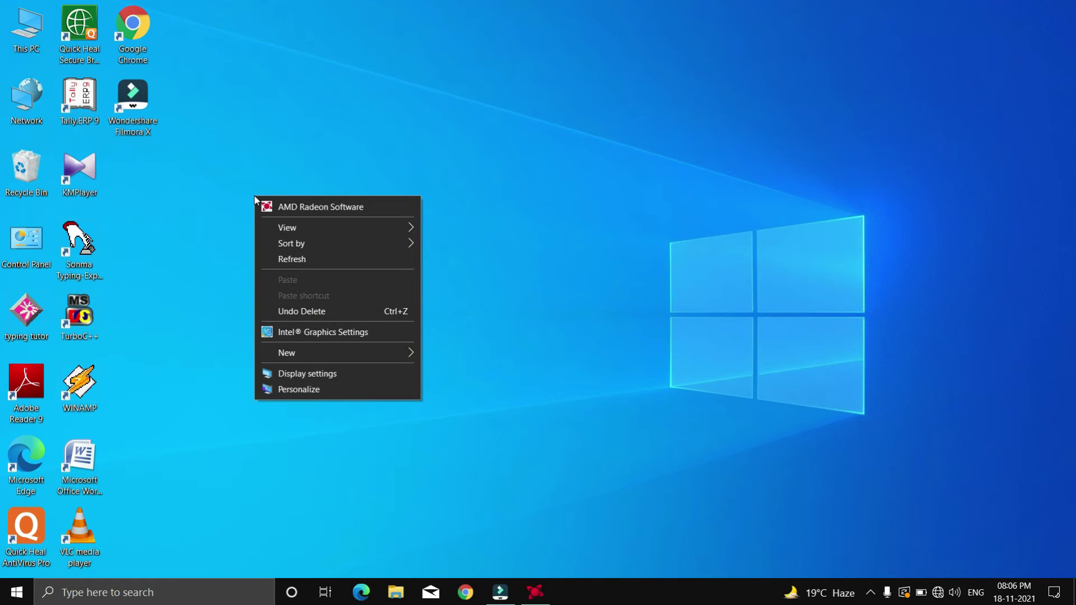
left_click(294, 227)
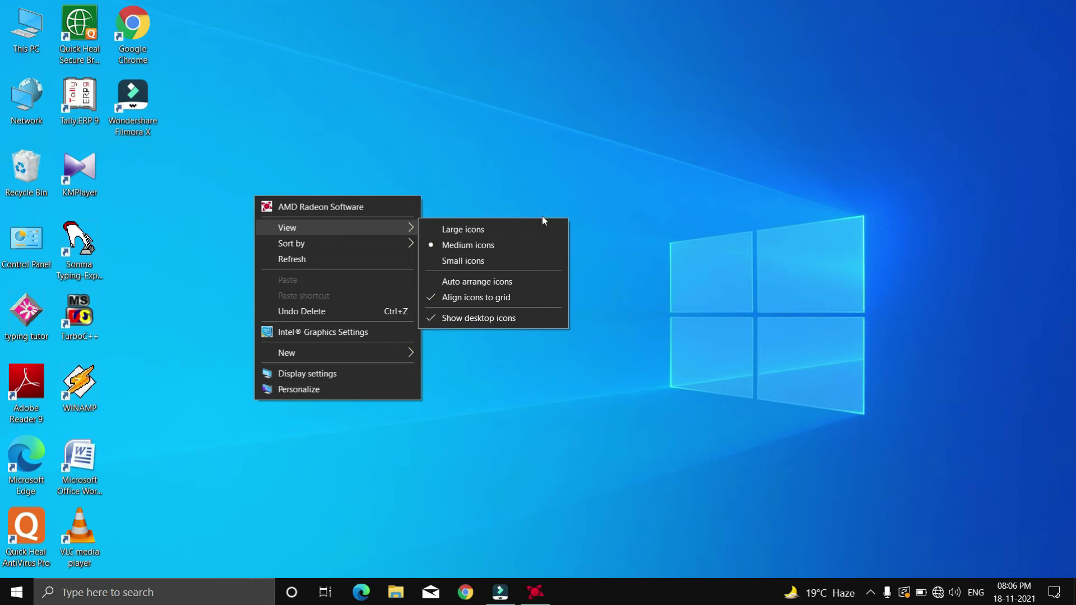
left_click(502, 318)
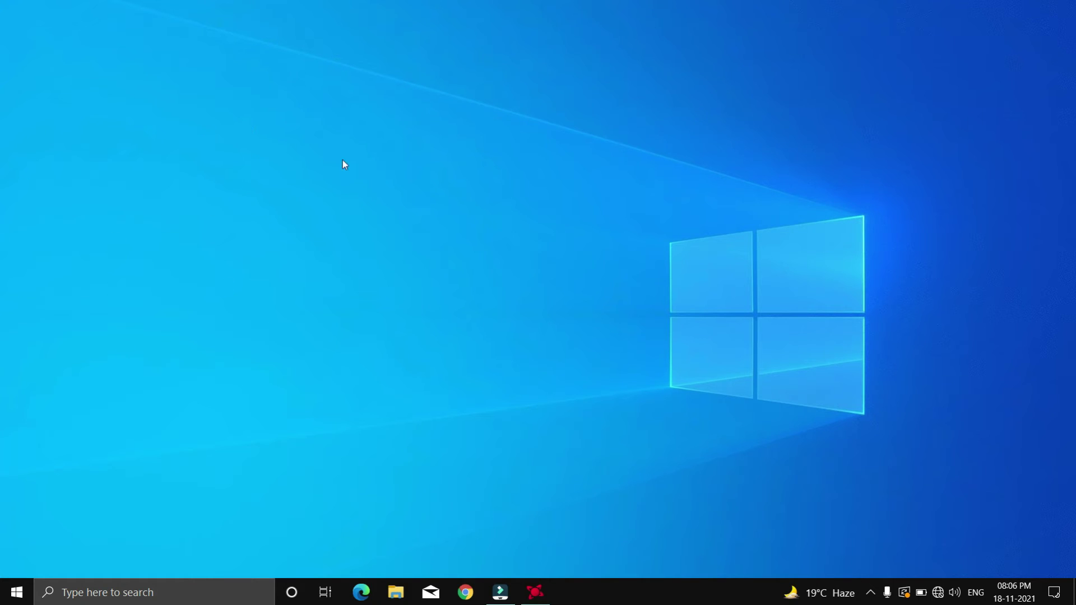
Display the hidden desktop icons again by turning Show desktop icons back on.
right_click(392, 313)
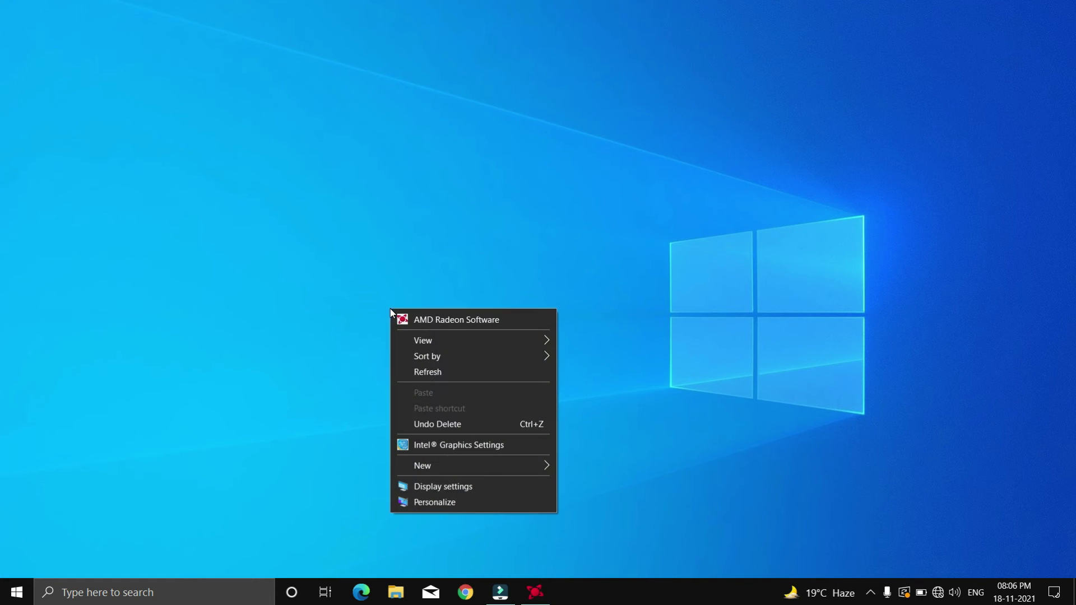
left_click(418, 336)
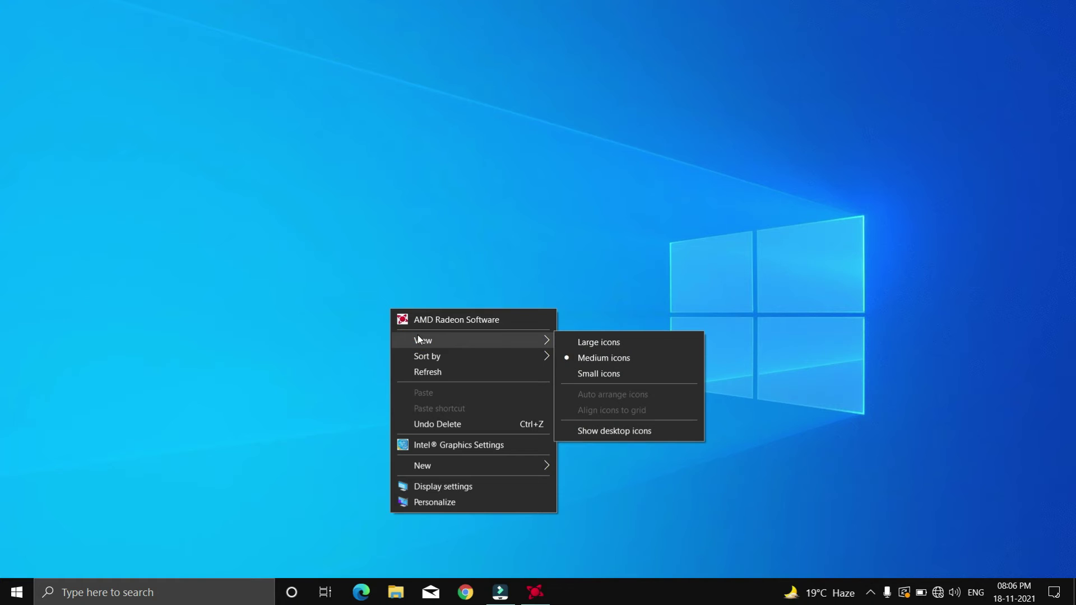
left_click(614, 430)
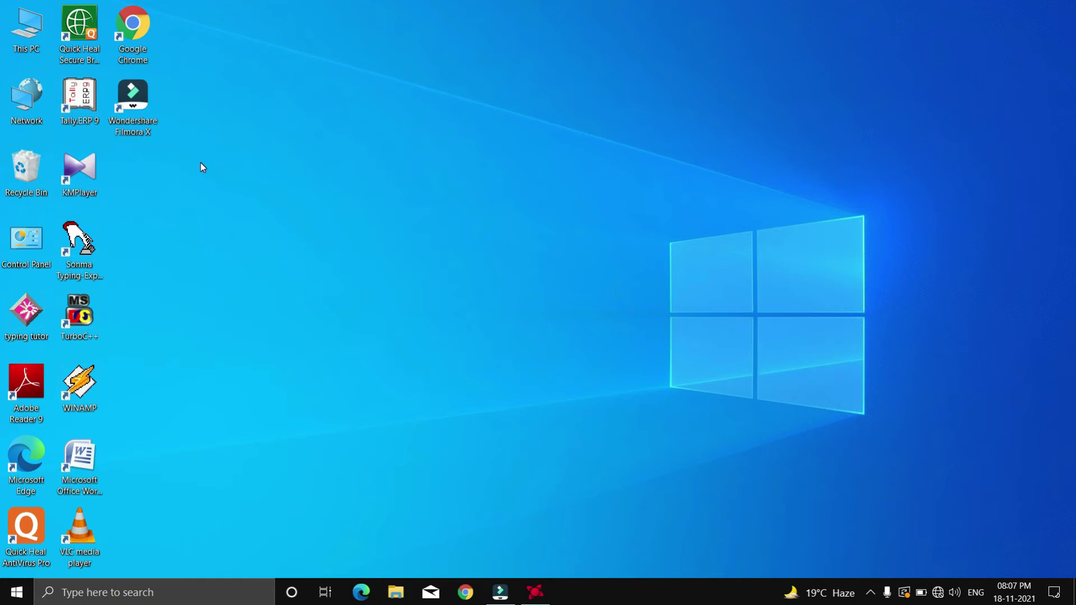
Set the desktop background to the teal keyboard picture in the personalization settings and close the settings.
right_click(666, 196)
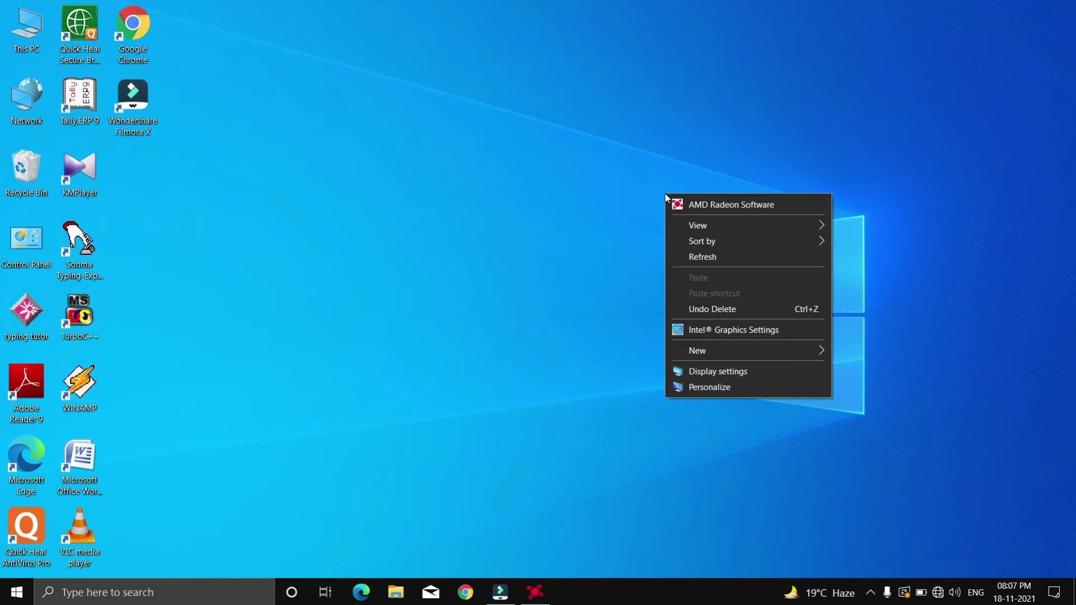
left_click(705, 388)
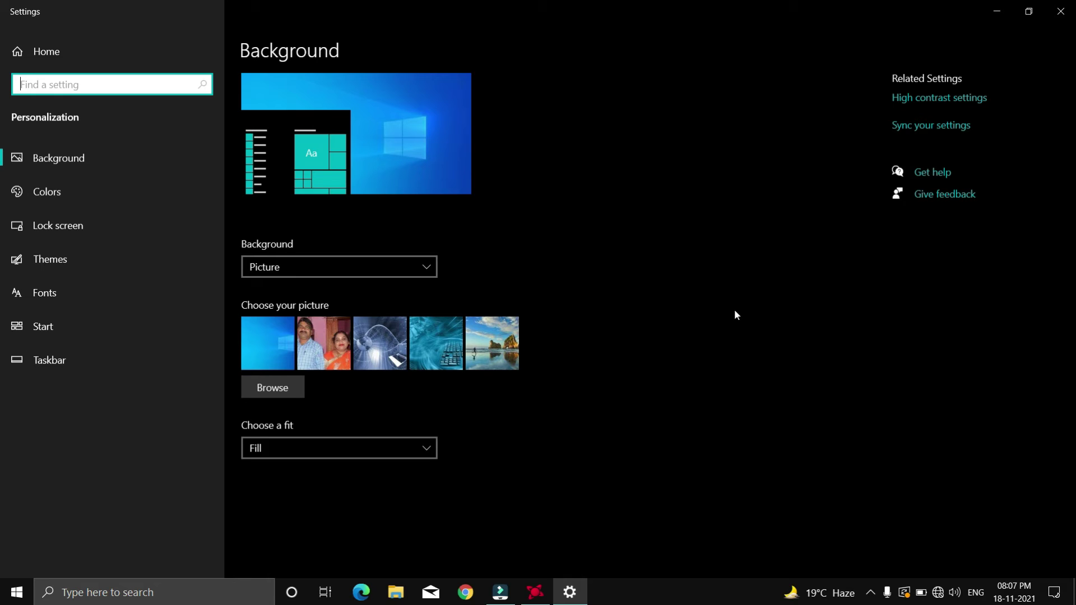
left_click(141, 144)
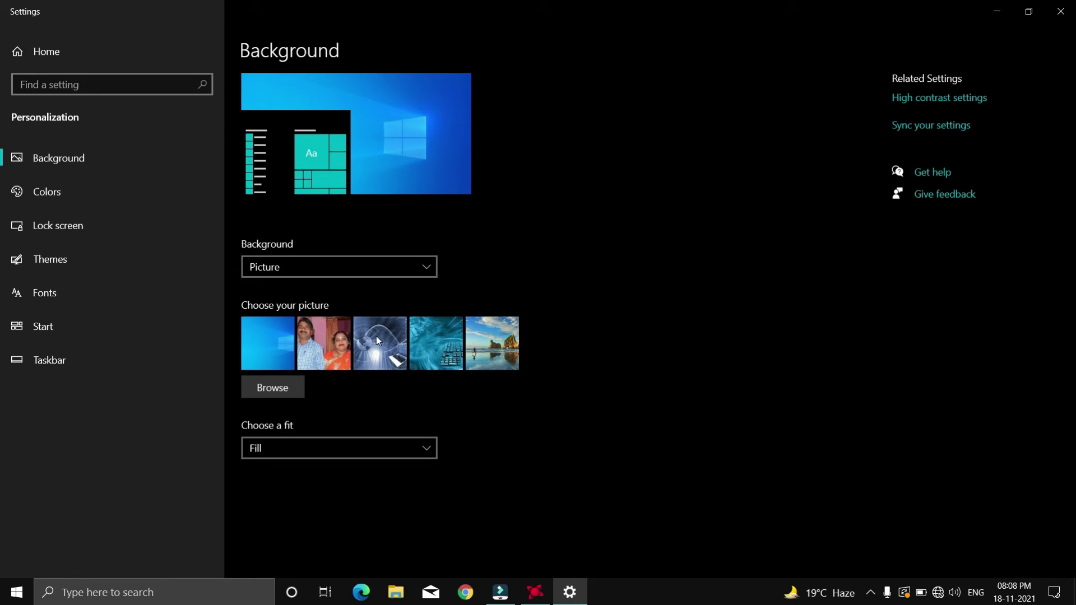
left_click(435, 338)
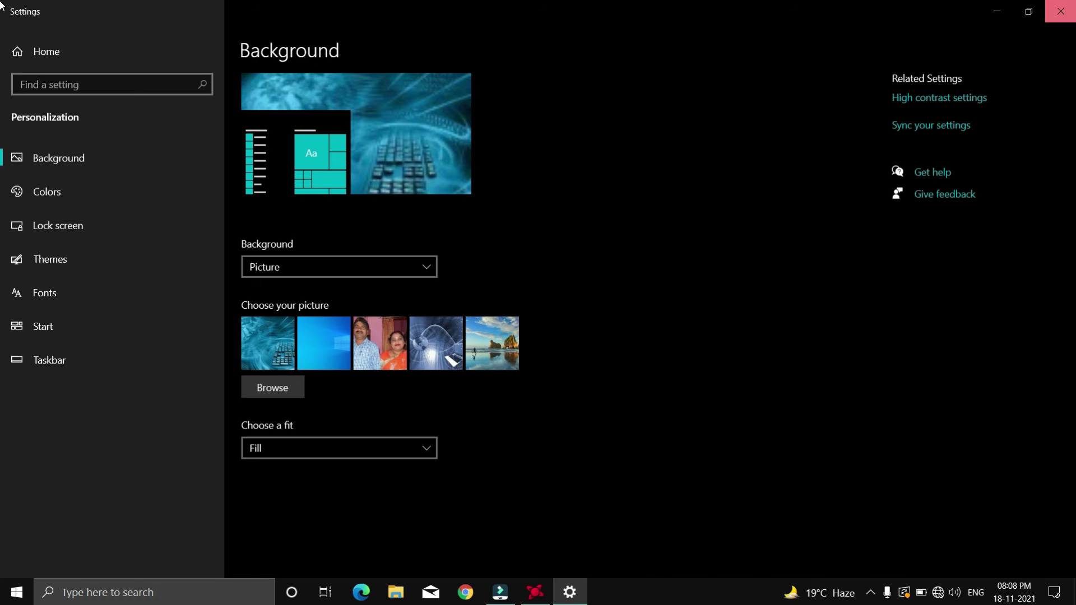
left_click(1061, 11)
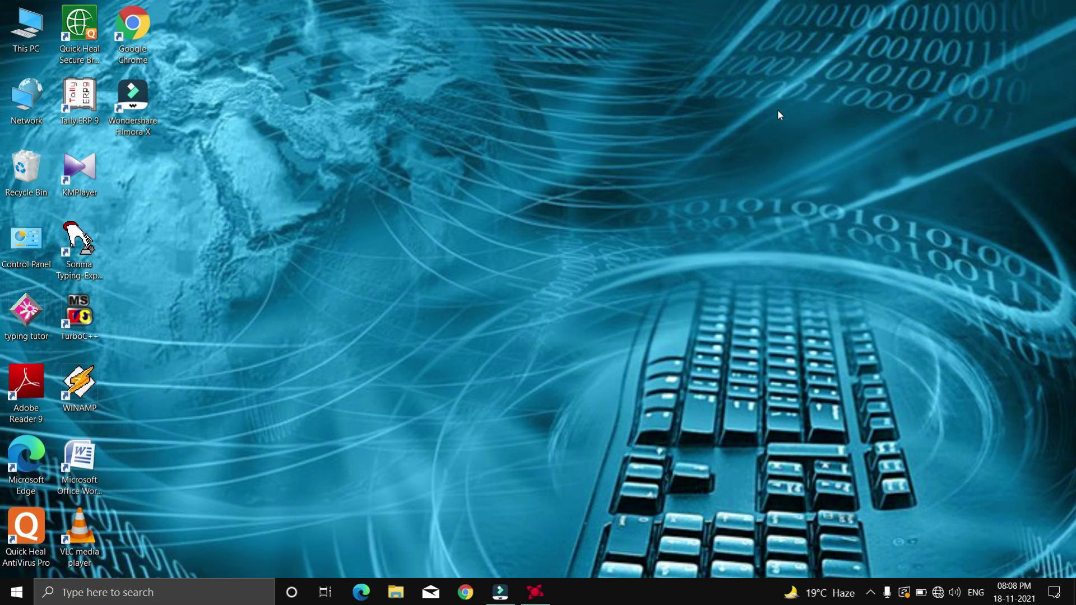
Restore the blue Windows logo picture as the desktop background and close the personalization settings.
right_click(715, 149)
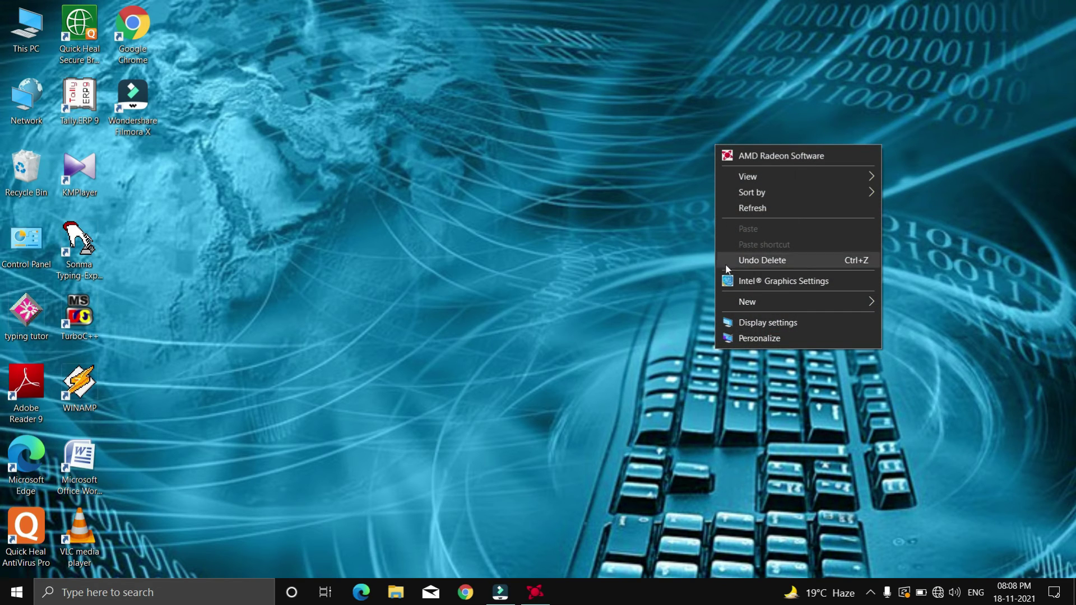
left_click(769, 338)
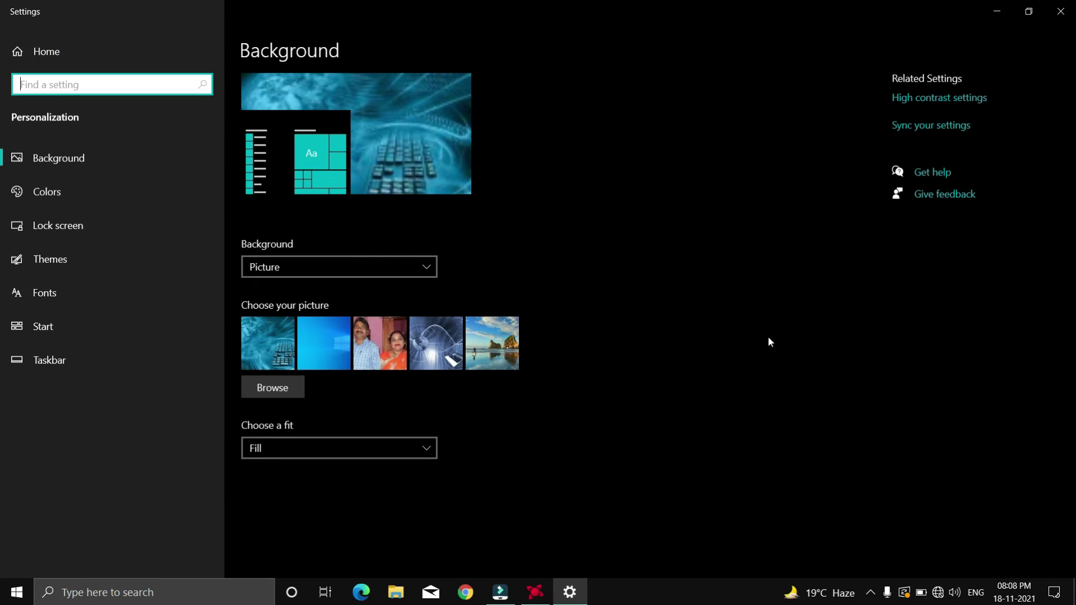
left_click(66, 149)
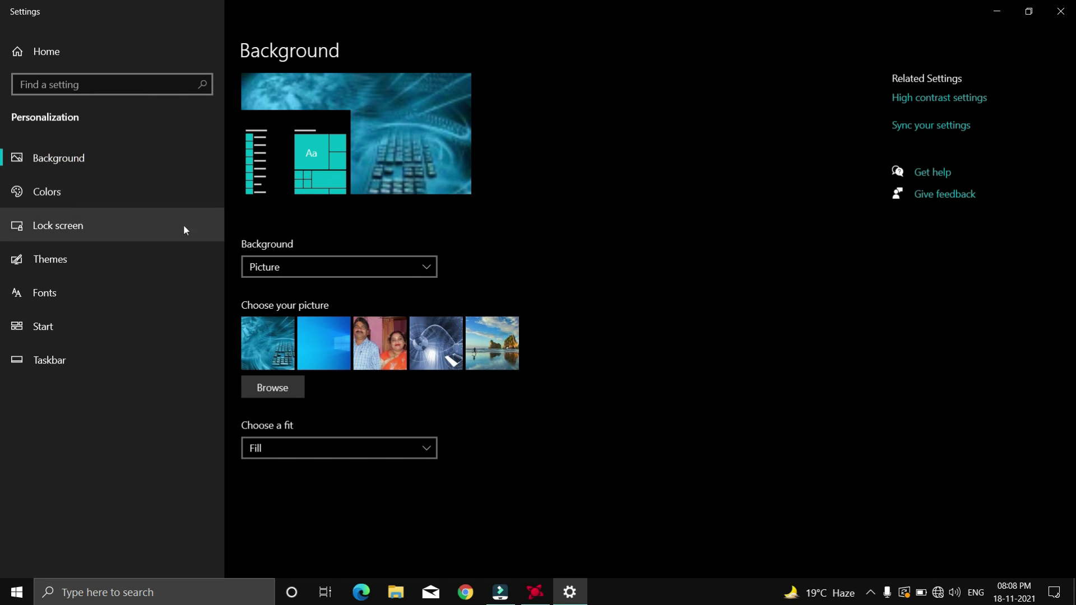
left_click(344, 353)
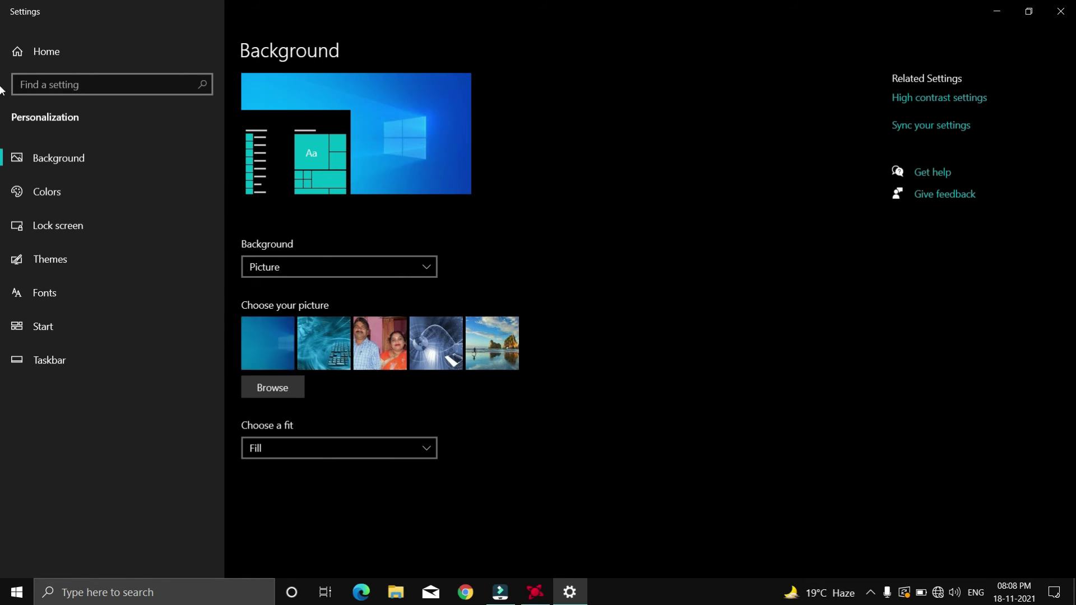
left_click(1068, 14)
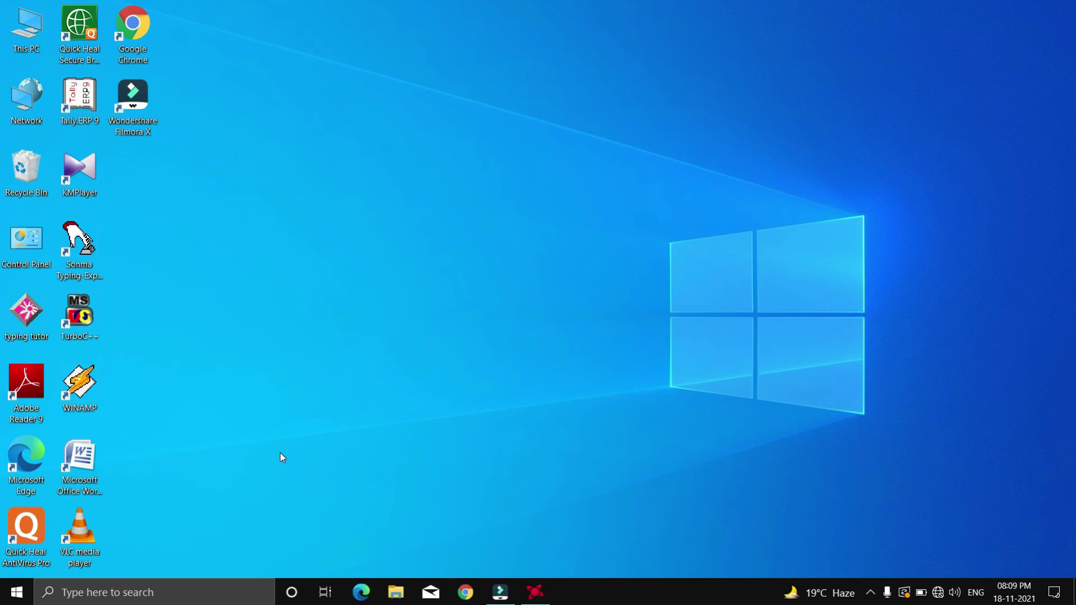
Browse to the Saved Pictures folder in the background settings, set wp3191294-1 as the desktop background and close the settings.
right_click(558, 323)
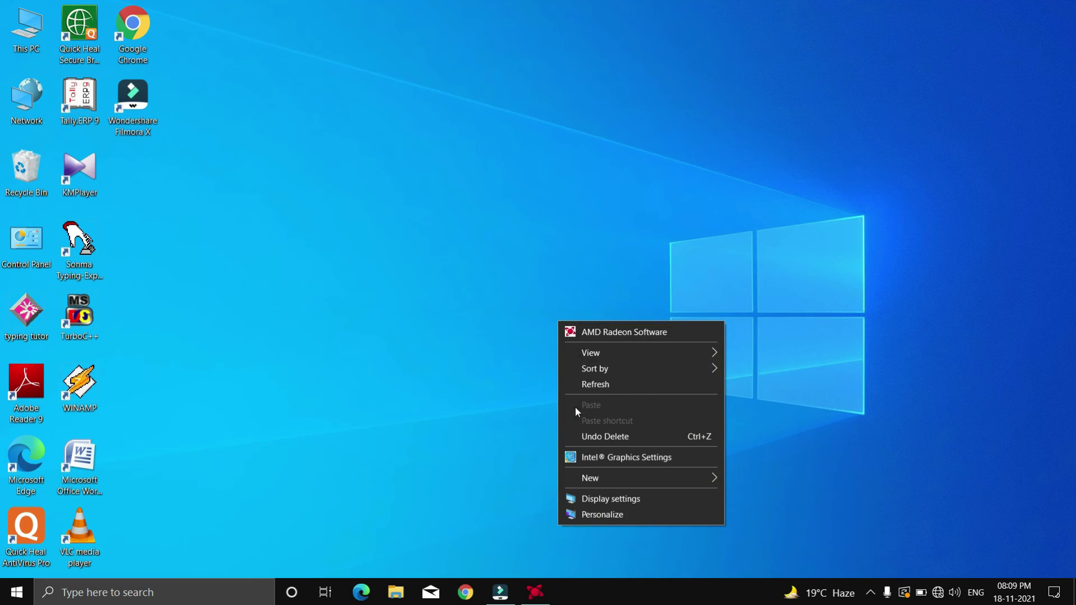
left_click(610, 514)
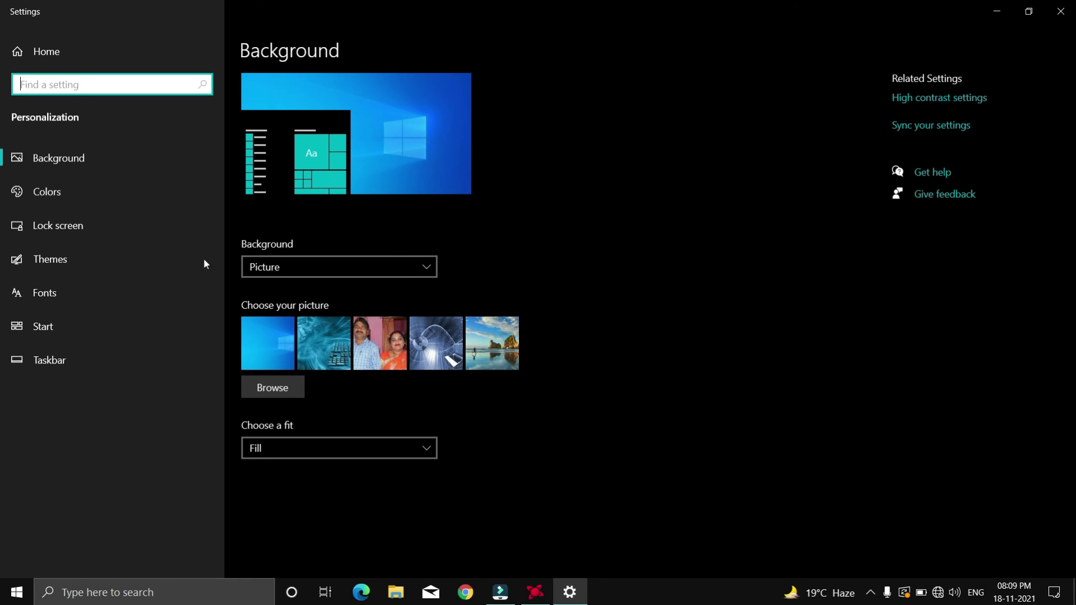
left_click(60, 171)
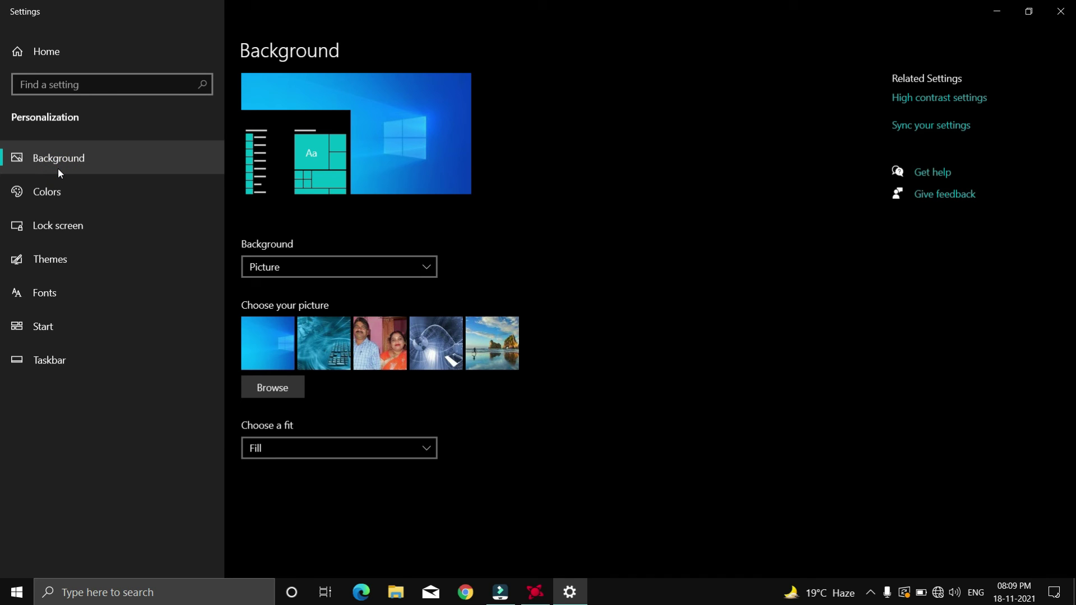
left_click(278, 382)
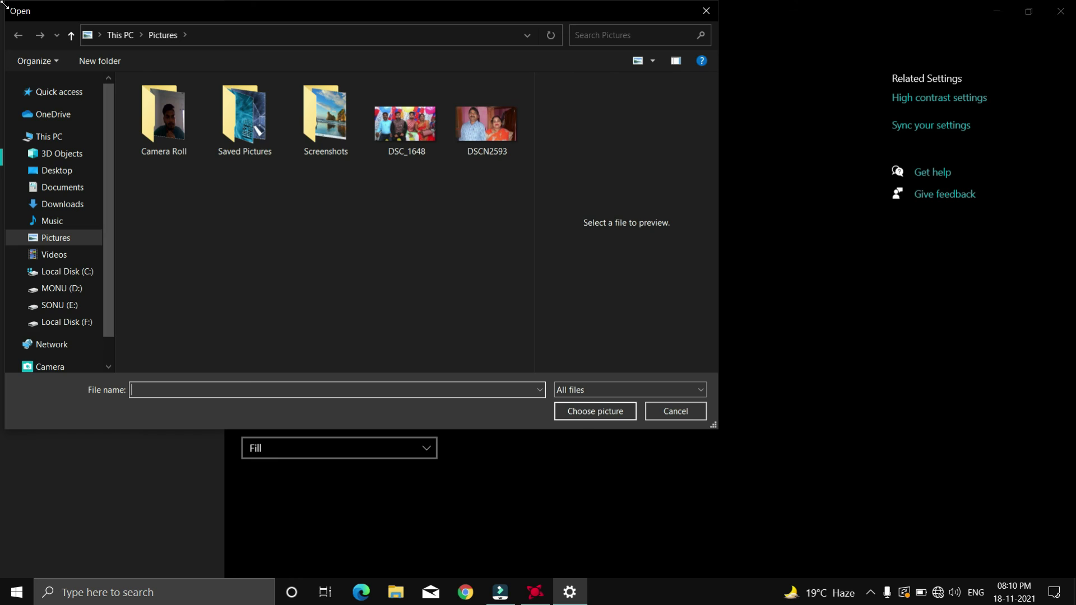
double_click(237, 124)
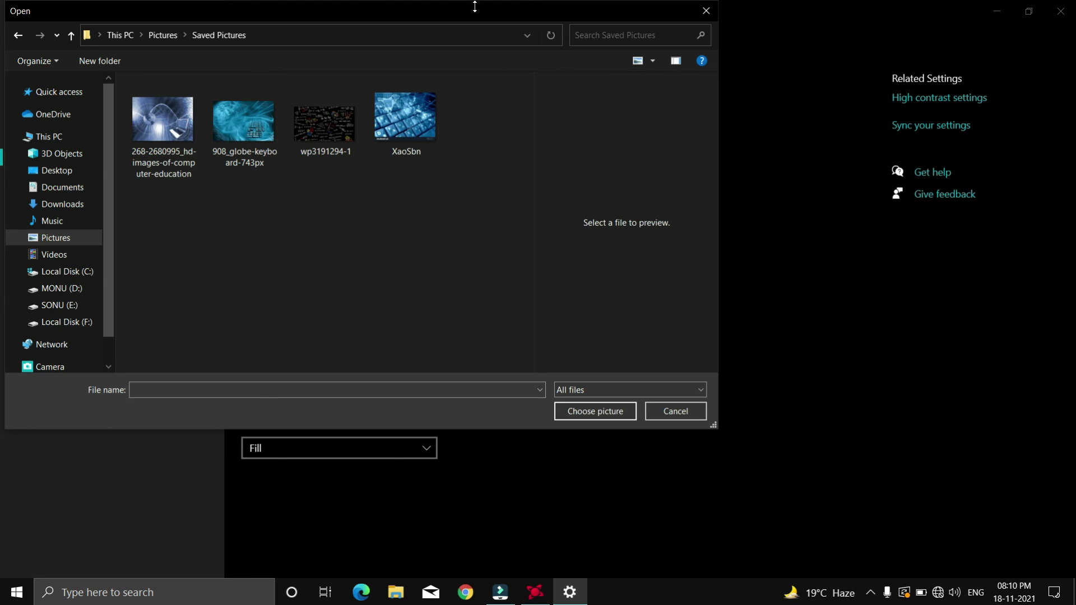
left_click(354, 116)
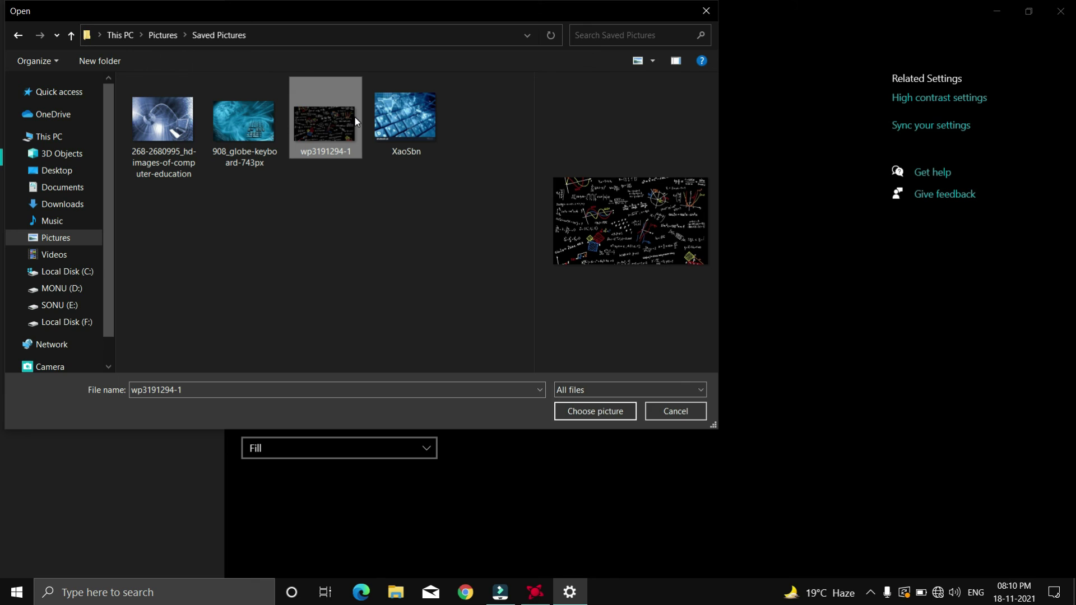
left_click(586, 411)
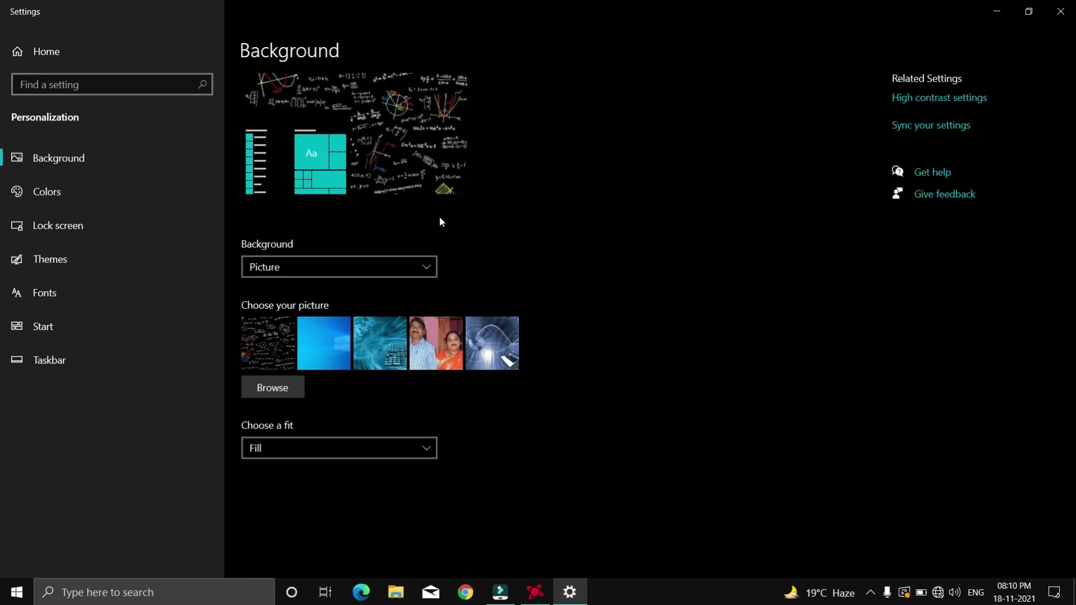
left_click(266, 358)
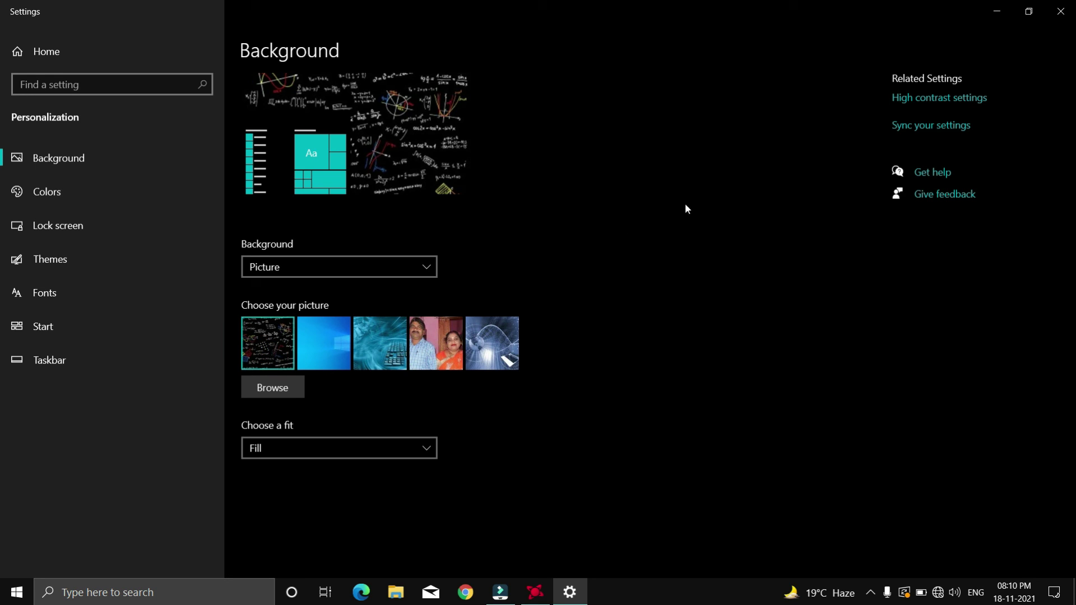
left_click(1060, 11)
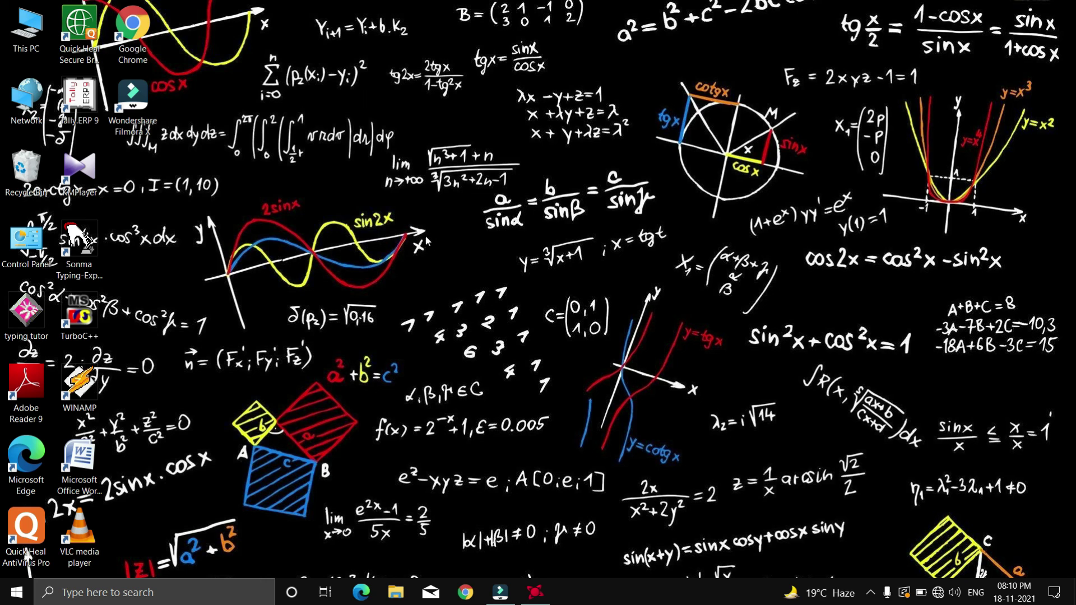
Switch the desktop background back to the blue Windows logo picture in the personalization settings and close them.
right_click(521, 227)
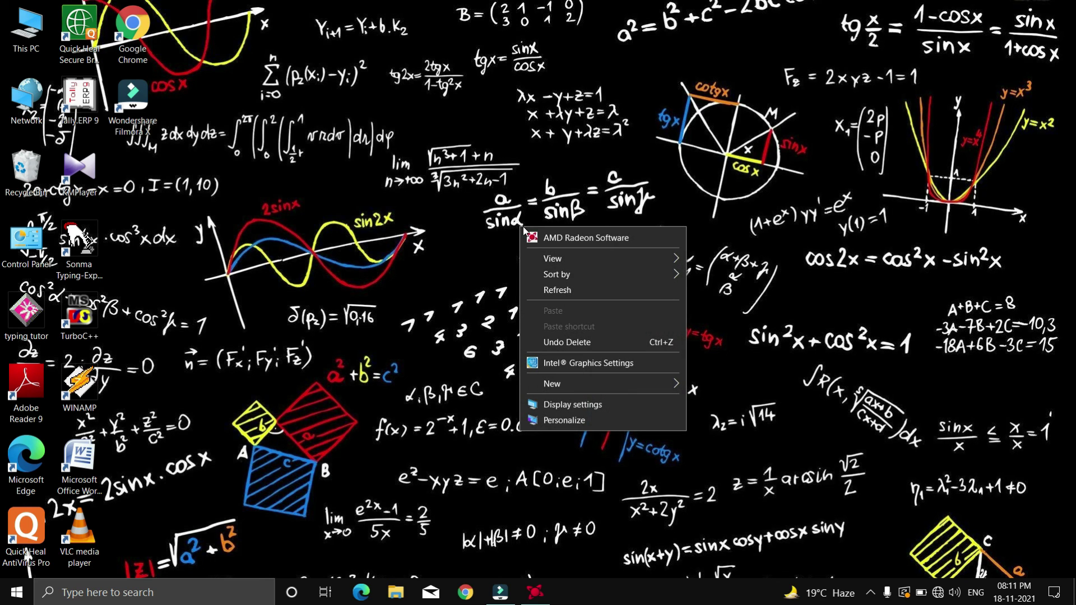
left_click(594, 421)
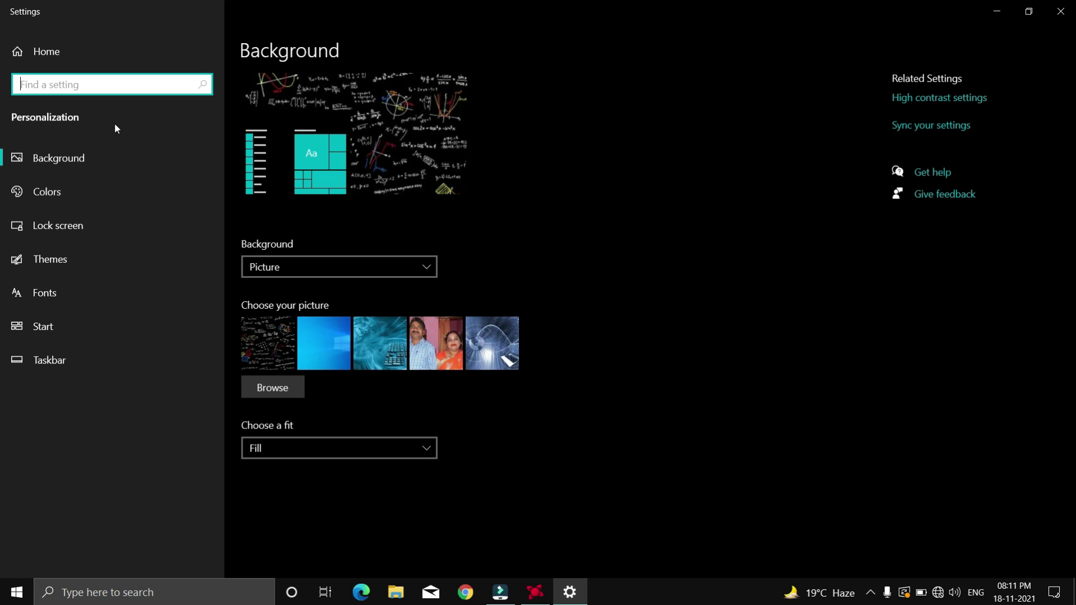
left_click(120, 159)
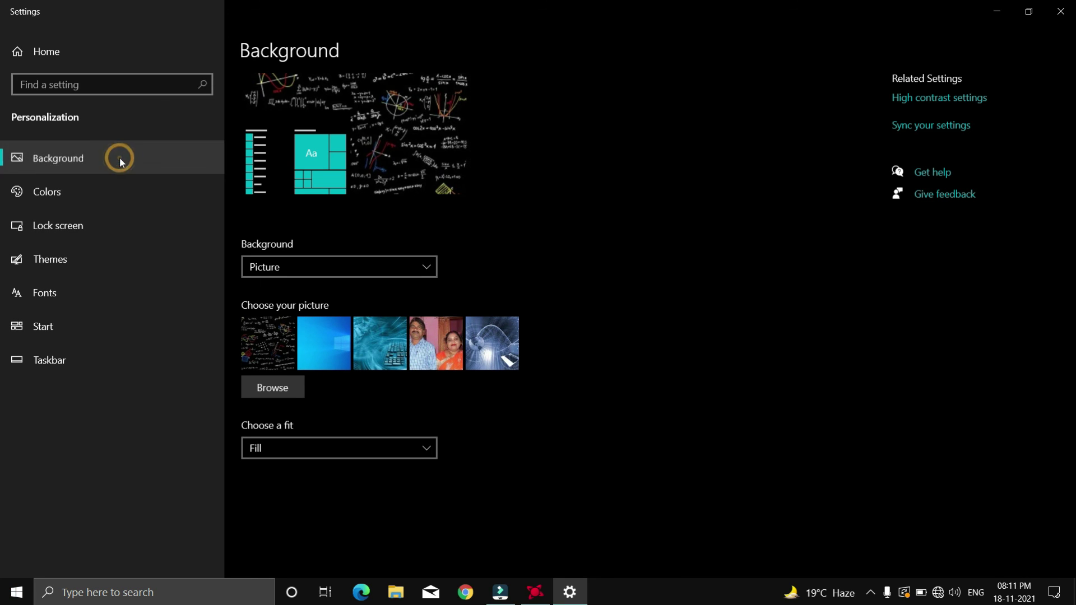
left_click(333, 356)
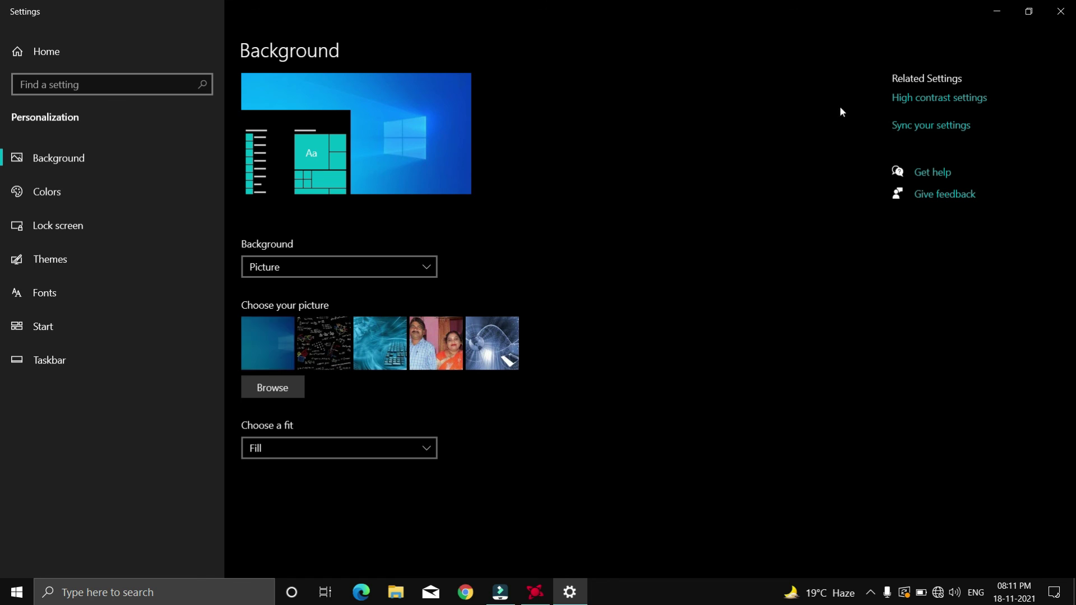
left_click(1060, 11)
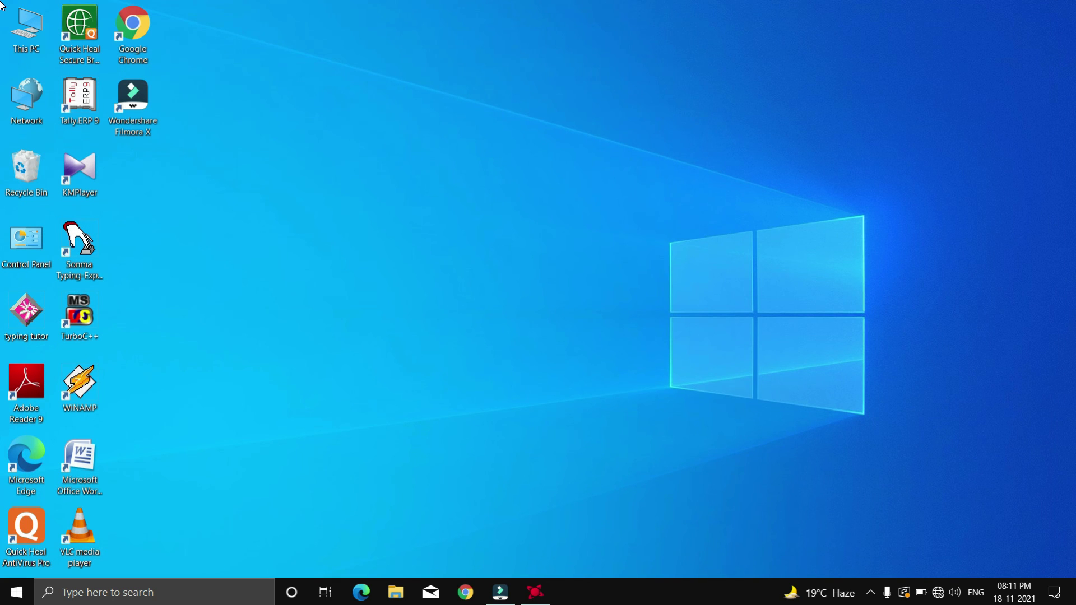